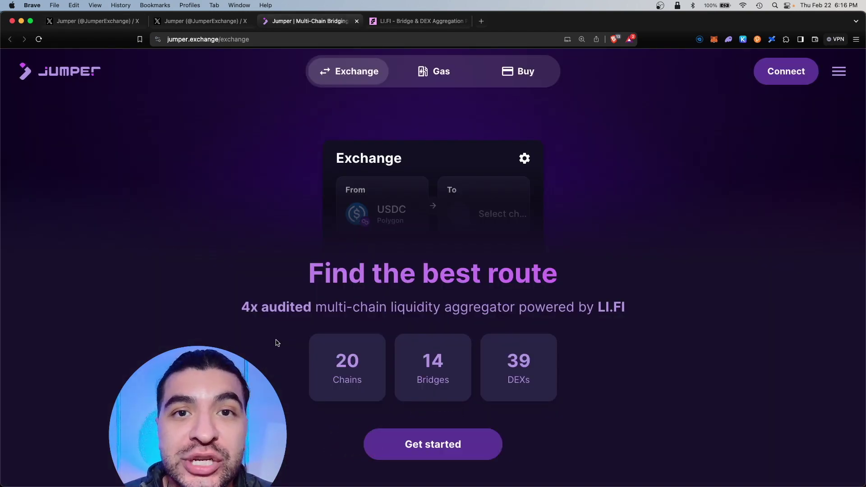
Browse the 20 supported chains and 14 bridges, then bring up the destination token picker.
left_click(318, 358)
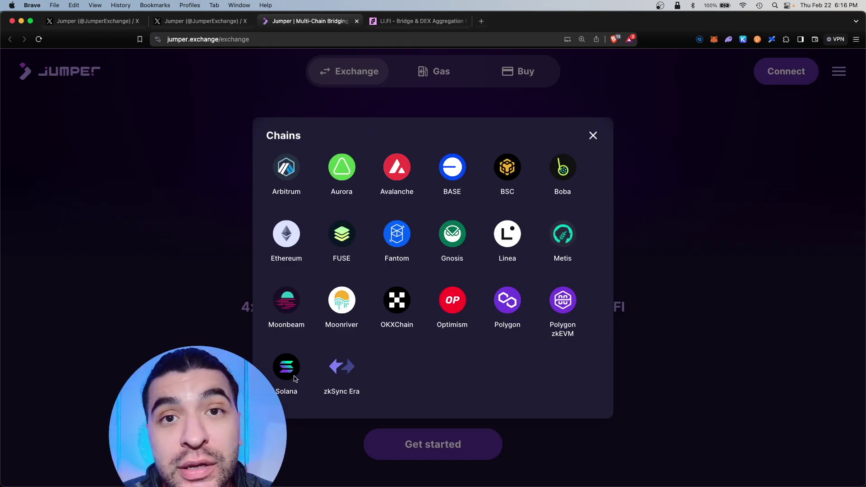
key("Escape")
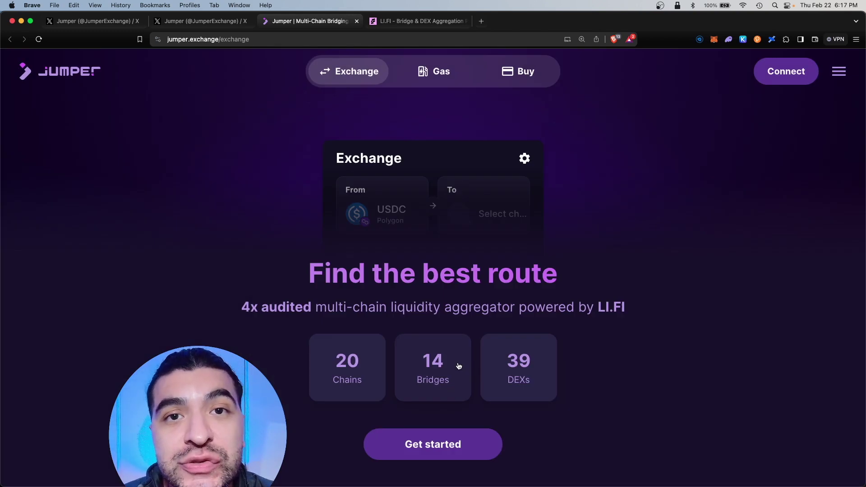
left_click(458, 365)
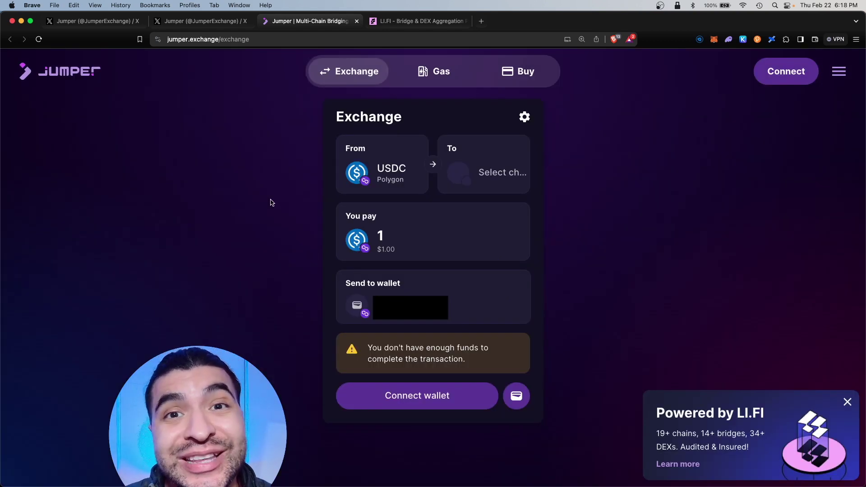
left_click(484, 162)
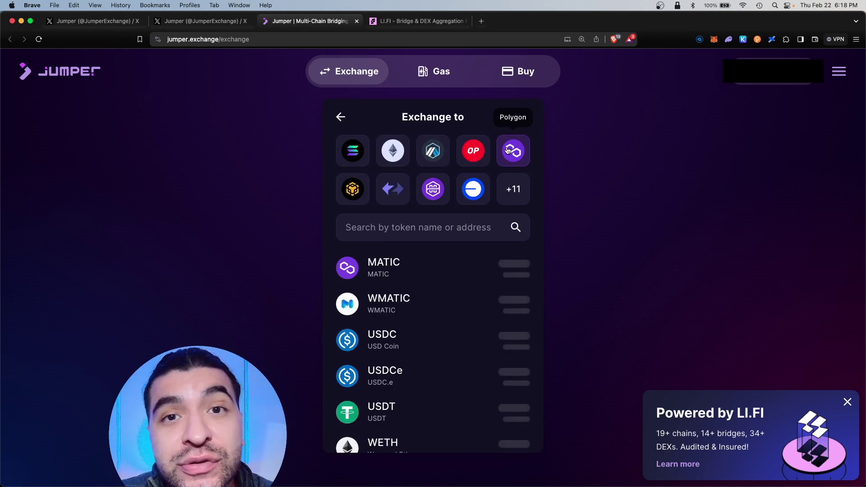
Glance at LI.FI and Jumper's X profile and stats post, then bring up Jumper's wallet options.
key("ctrl+Tab")
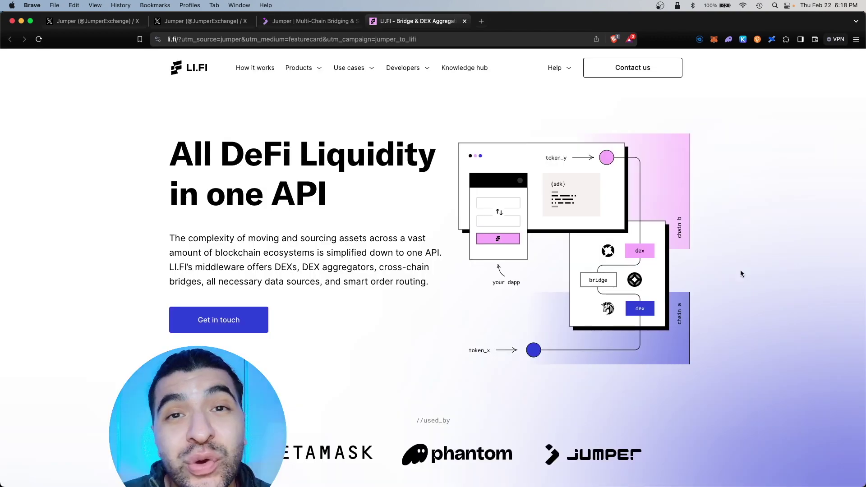
key("ctrl+Tab")
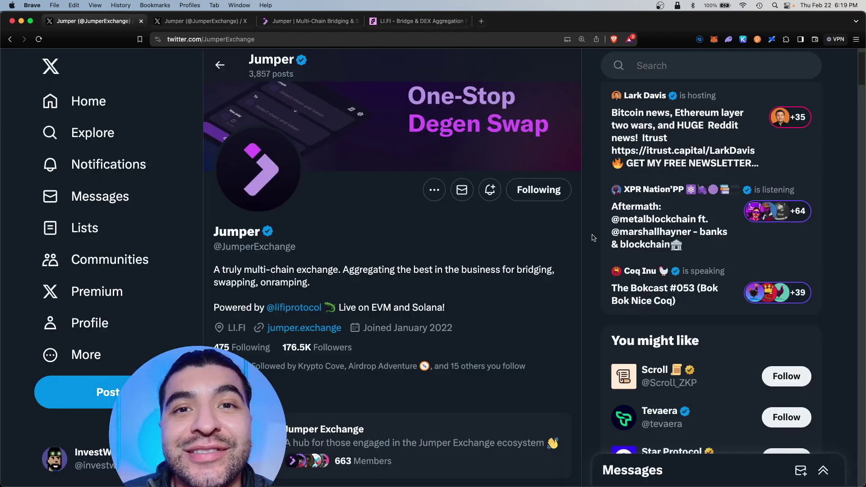
key("ctrl+Tab")
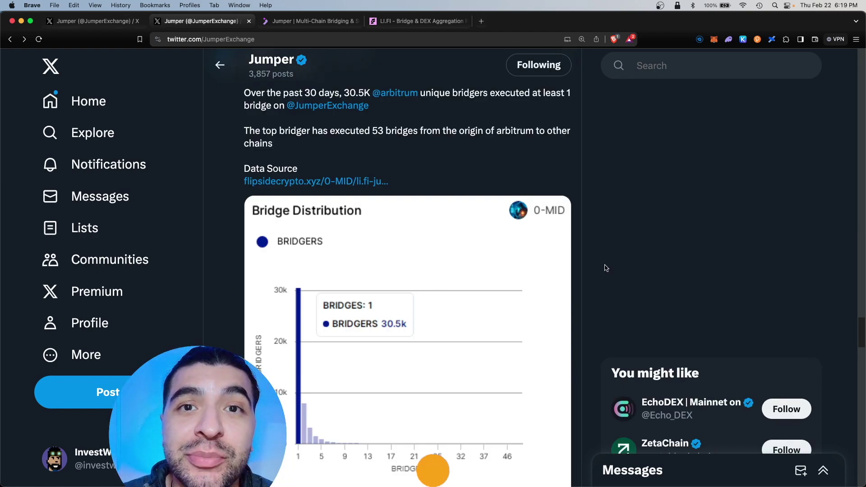
key("ctrl+Tab")
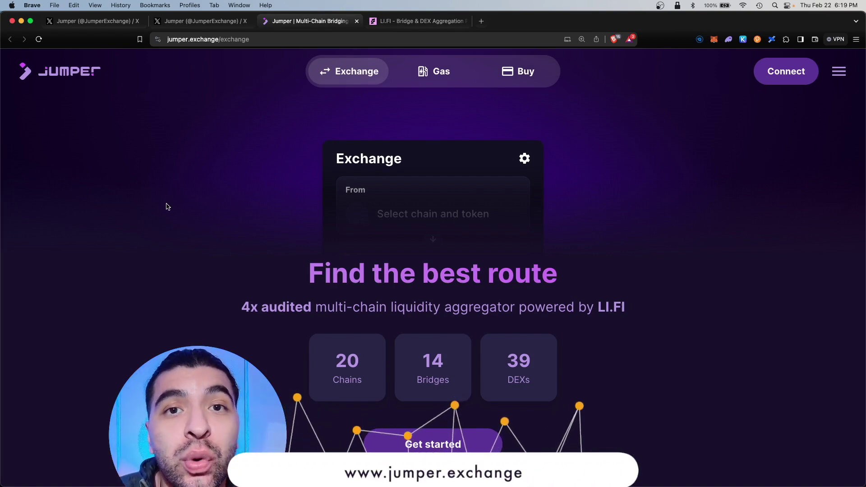
left_click(786, 71)
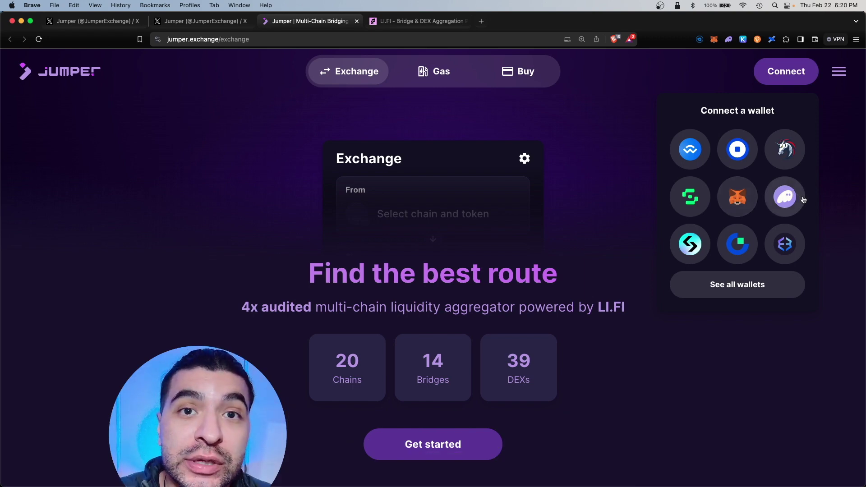
Connect MetaMask for EVM chains, open the full exchange form, and briefly view the LI.FI homepage.
left_click(737, 196)
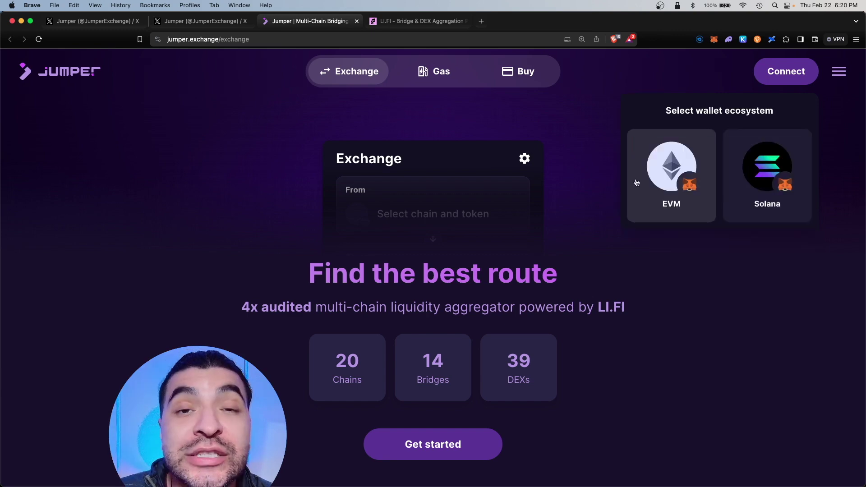
left_click(675, 212)
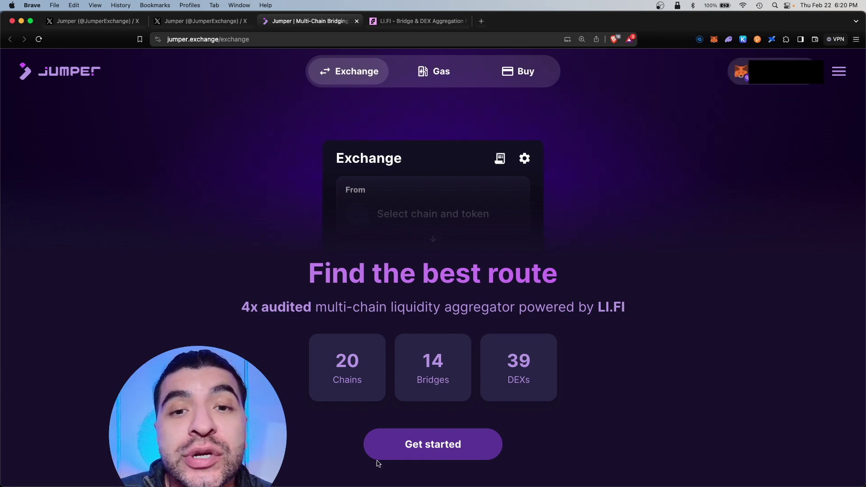
left_click(427, 453)
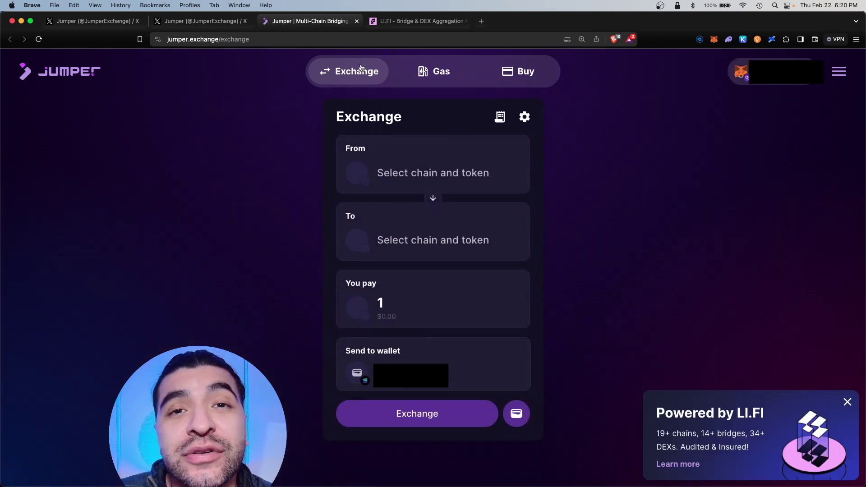
left_click(774, 421)
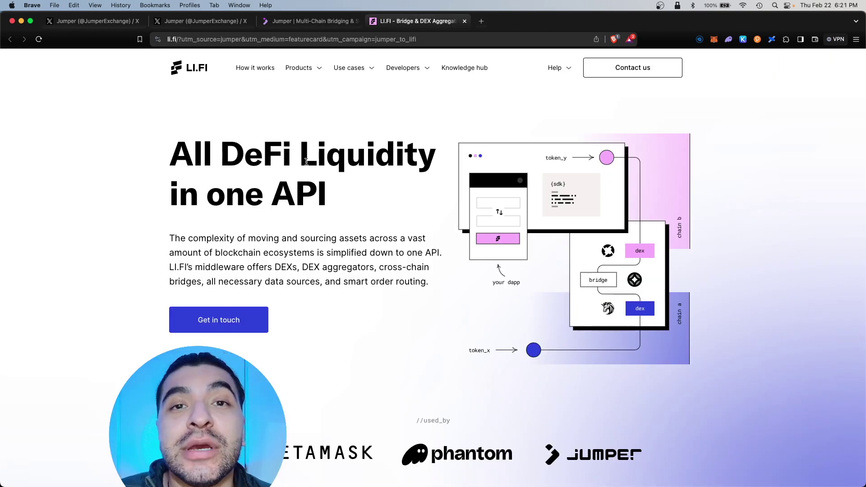
scroll(338, 117, "down", 10)
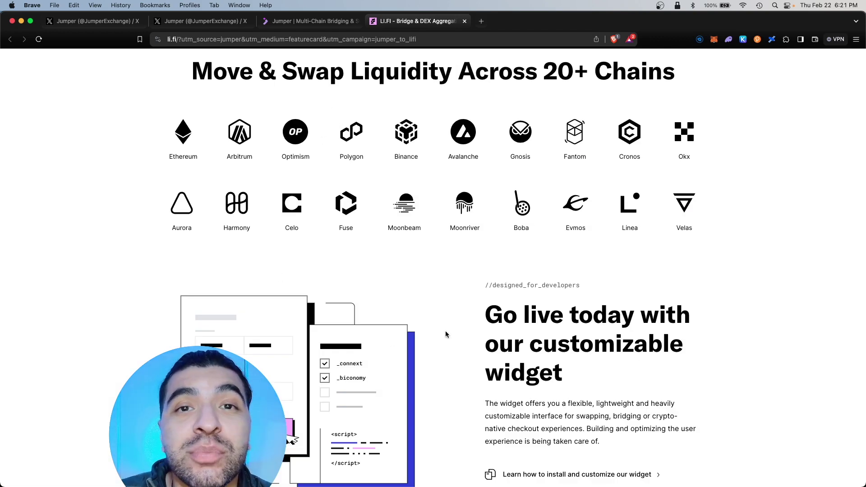
key("ctrl+shift+Tab")
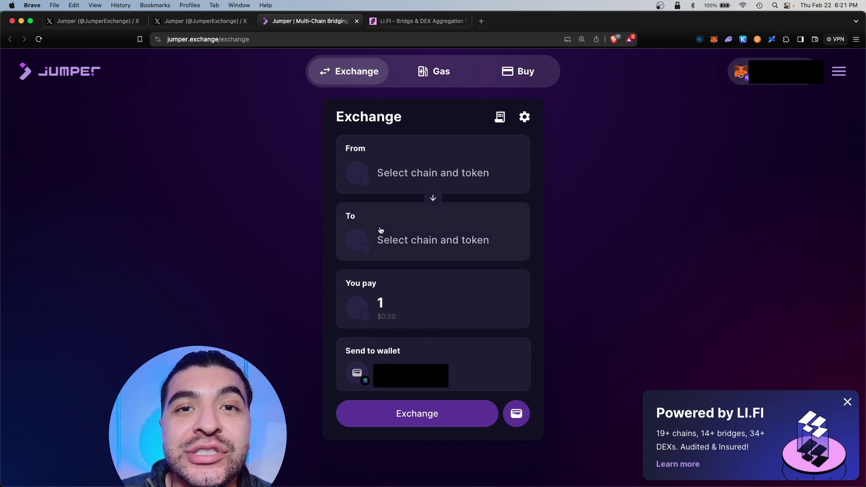
Route USDC from Polygon to USDC on Solana in the exchange form.
left_click(450, 162)
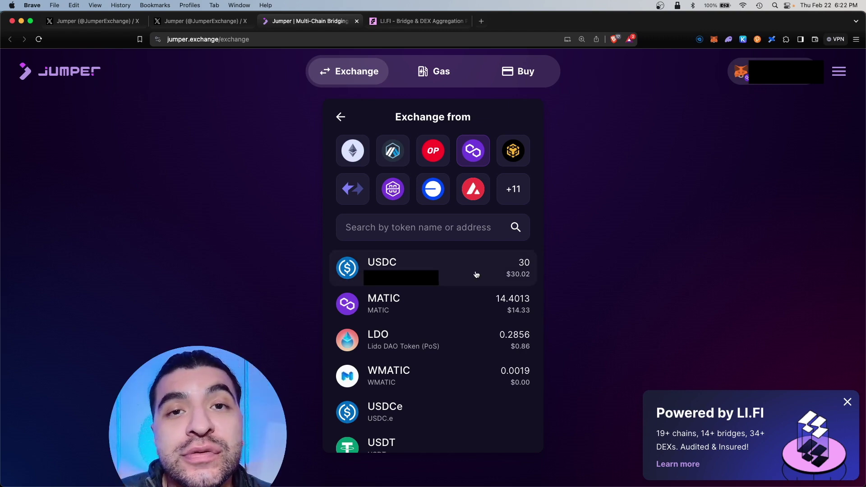
left_click(475, 274)
left_click(396, 238)
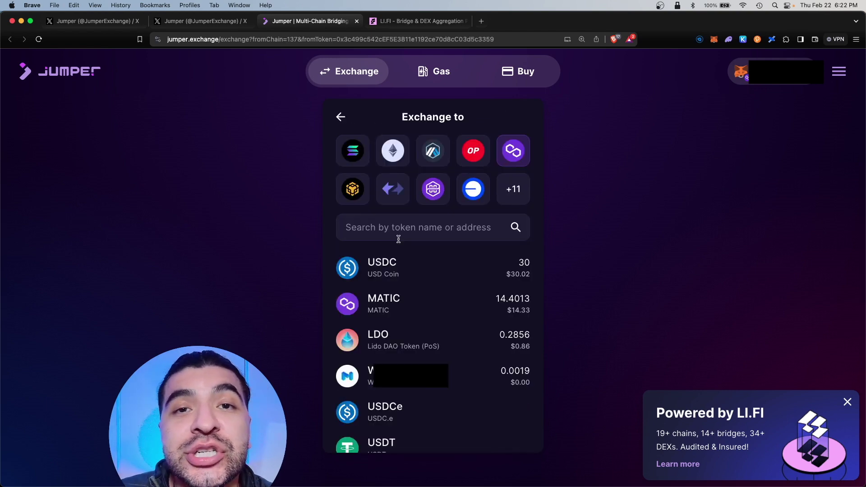
left_click(352, 150)
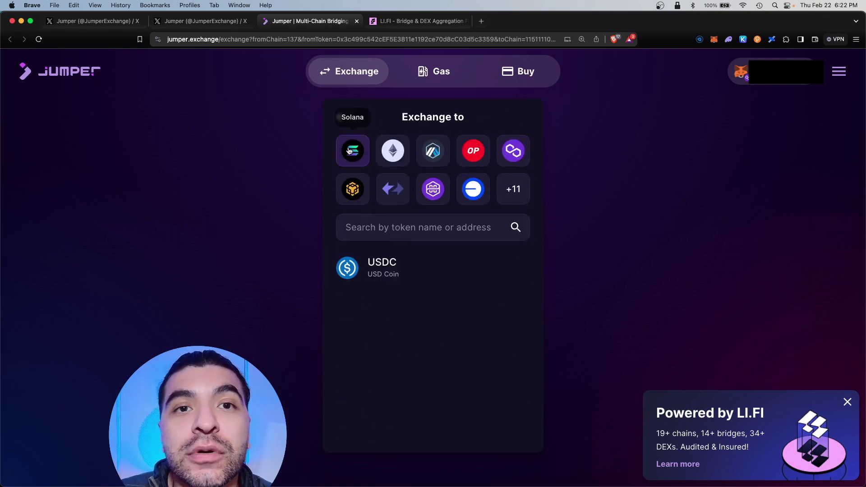
left_click(397, 282)
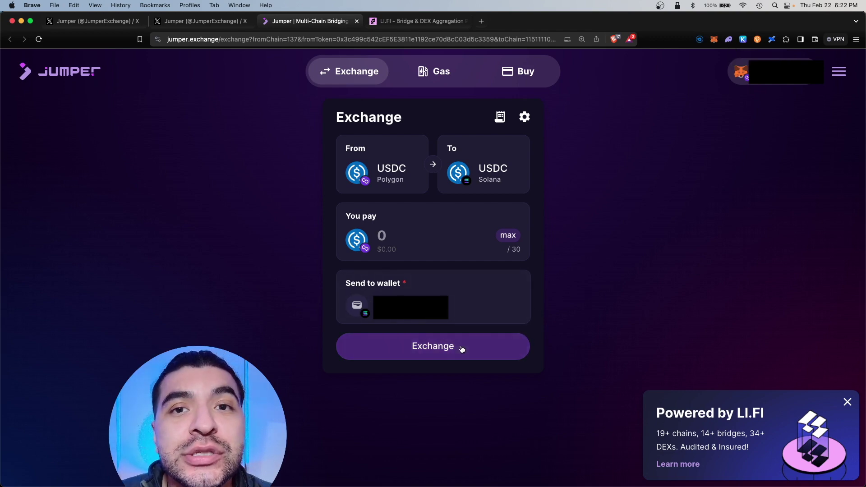
left_click(387, 234)
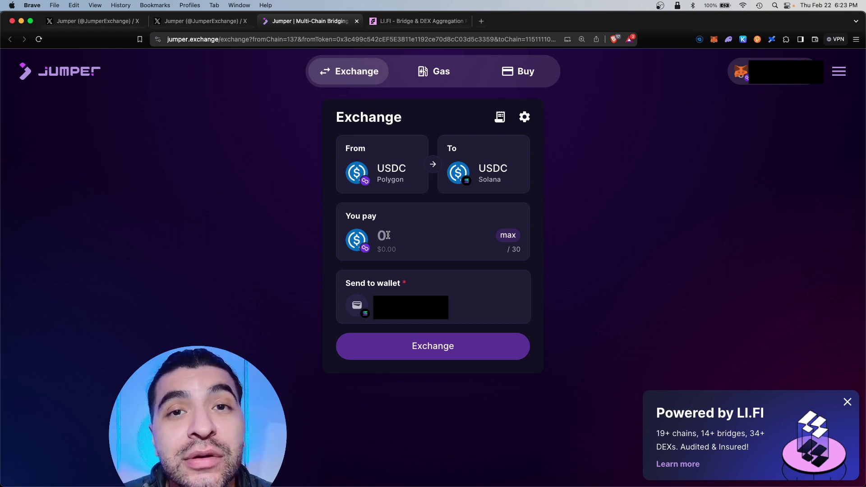
Enter the full 30 USDC balance and review the Allbridge quote of about 29.05 USDC.
left_click(508, 234)
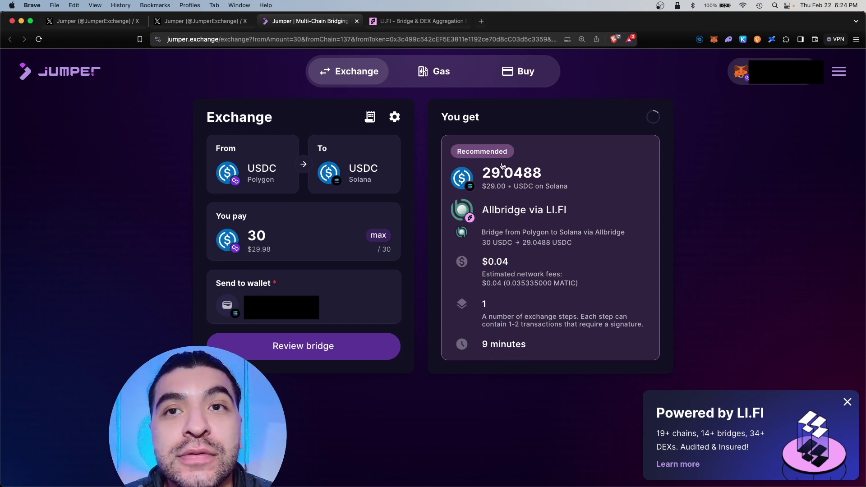
left_click(332, 353)
Start the bridge transfer and approve the USDC spending cap in MetaMask.
left_click(480, 318)
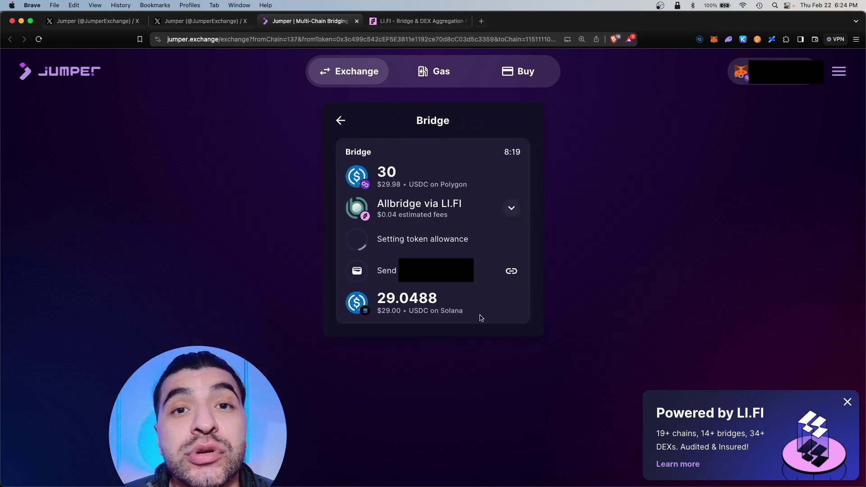
left_click(833, 277)
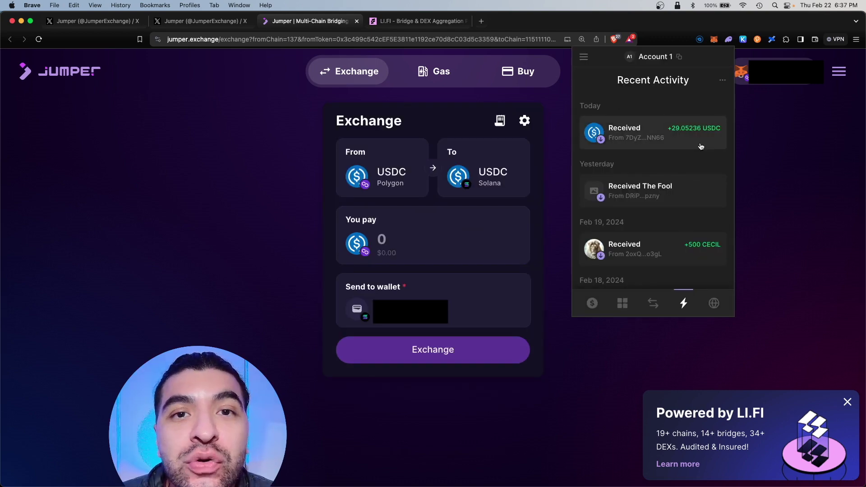
Set up a new pair sending USDC and receiving USDC on Optimism.
left_click(555, 125)
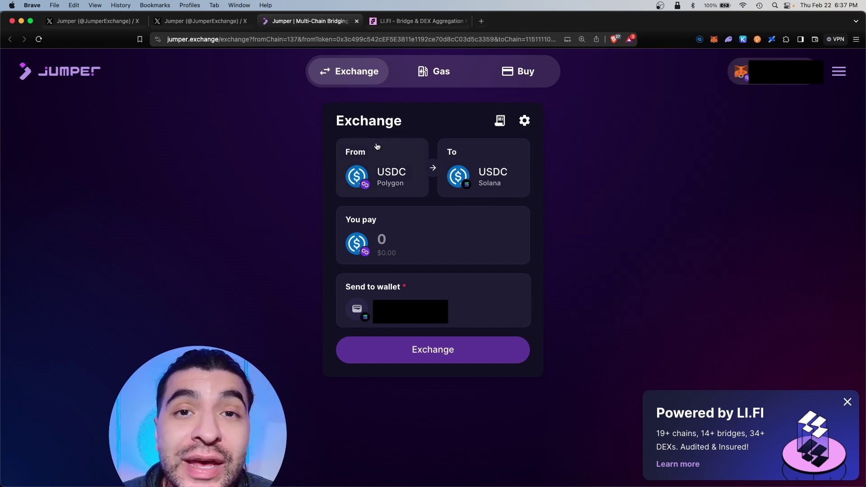
left_click(376, 146)
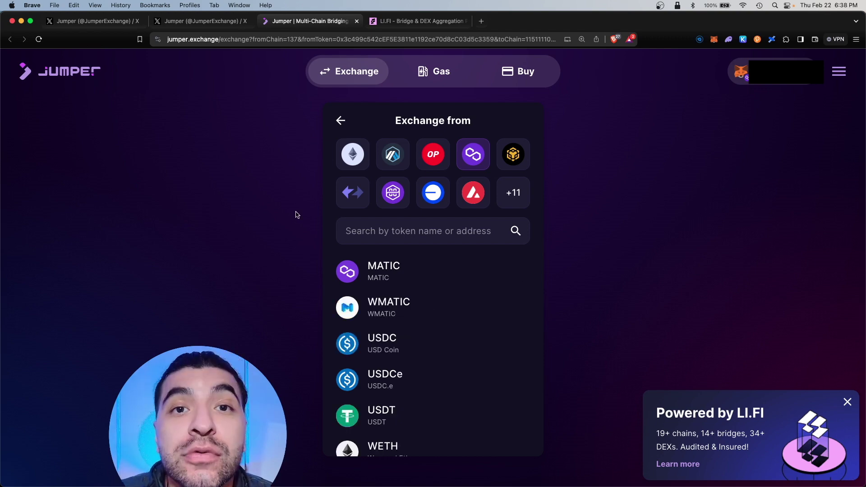
left_click(394, 158)
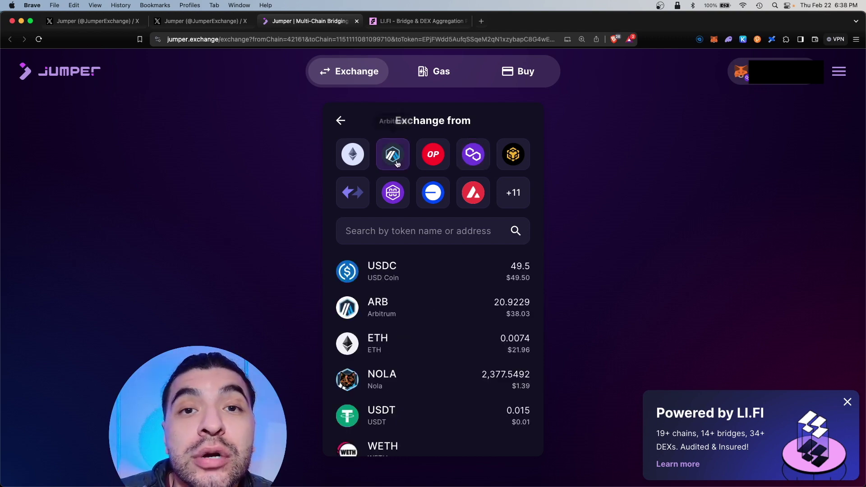
left_click(371, 271)
left_click(473, 156)
left_click(369, 340)
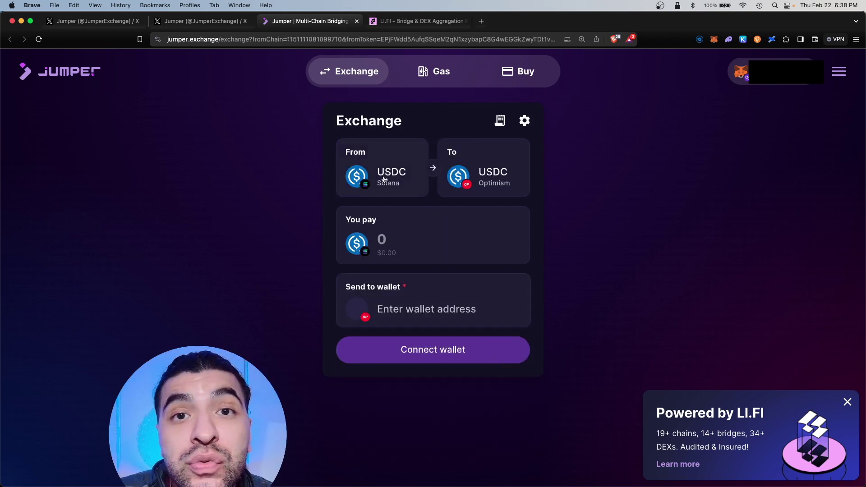
Change the received token to USDC on zkSync Era, then show the Gas refuel page.
left_click(450, 154)
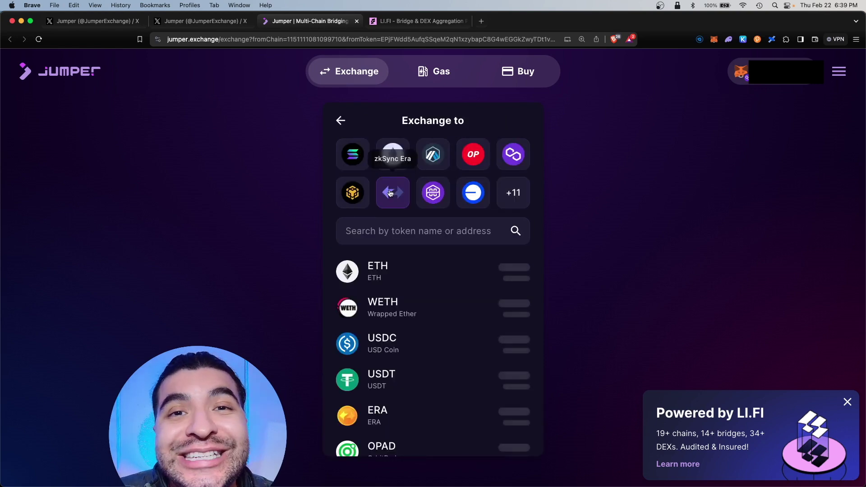
left_click(423, 374)
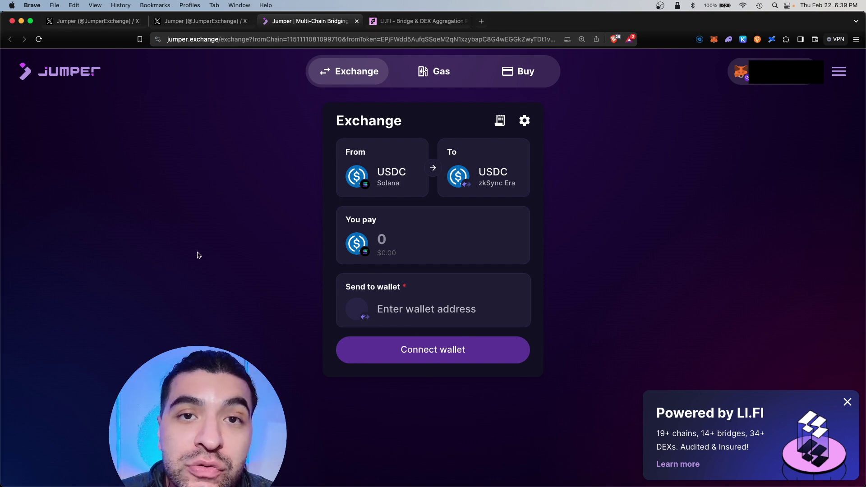
left_click(445, 74)
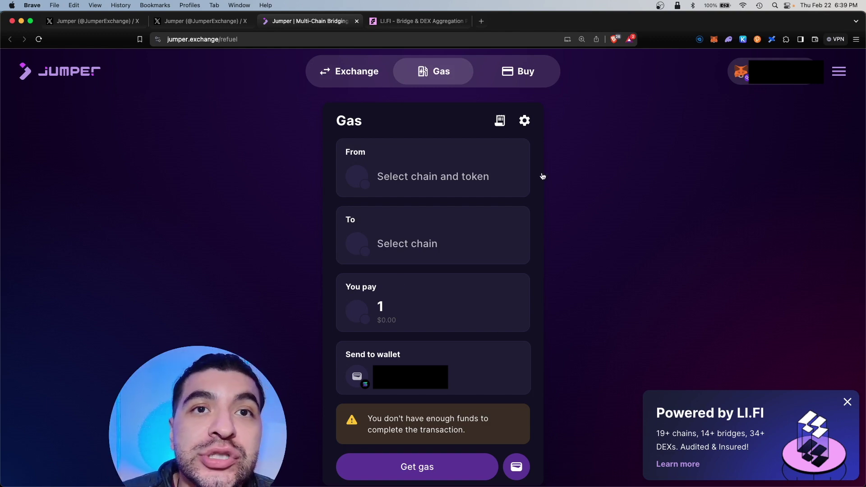
Show the Buy crypto page and its credit card payment methods.
left_click(520, 71)
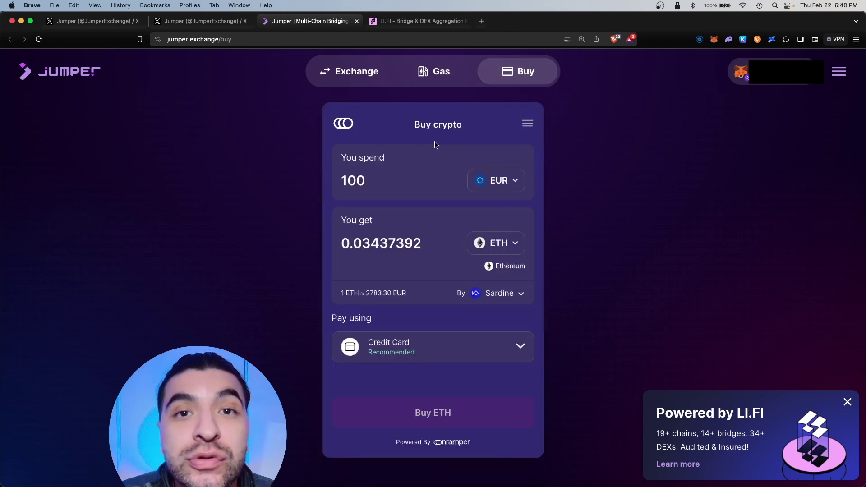
left_click(508, 357)
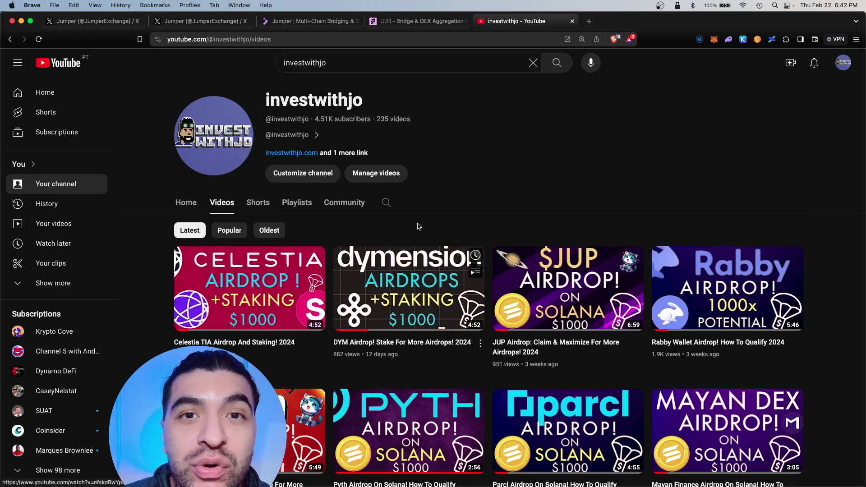
Leave the YouTube channel's videos for the LI.FI website tab.
key("ctrl+shift+Tab")
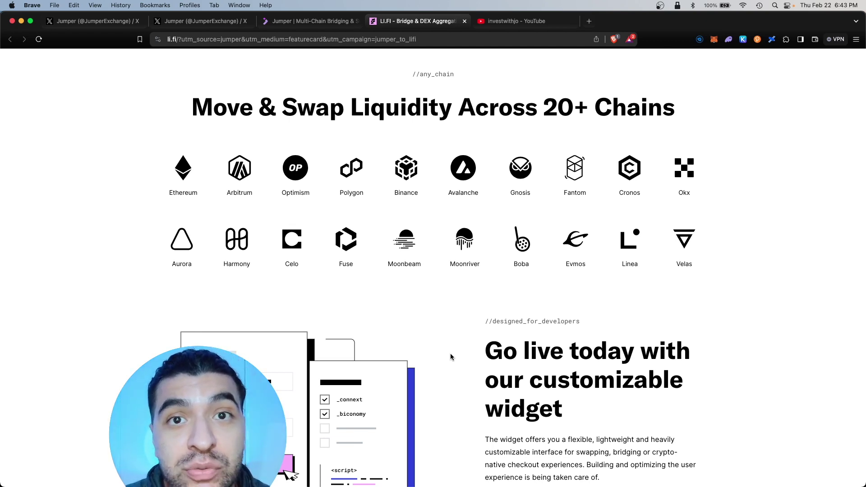
scroll(433, 318, "up", 5)
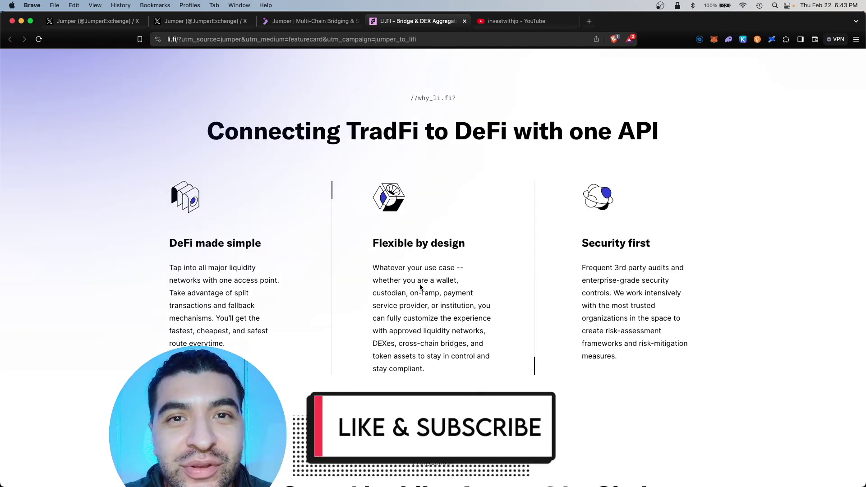